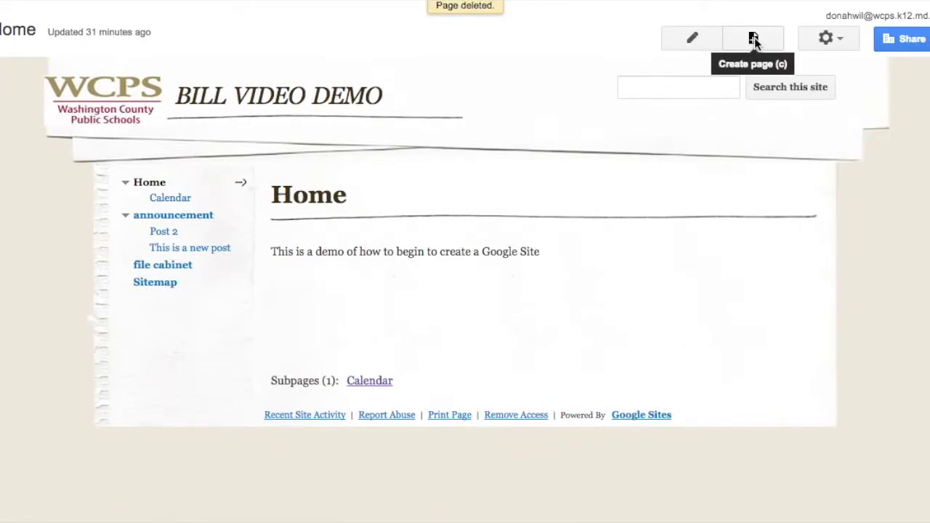
- Start a new page named "List page" and set its template to List
{"action": "left_click", "coordinate": [755, 40]}
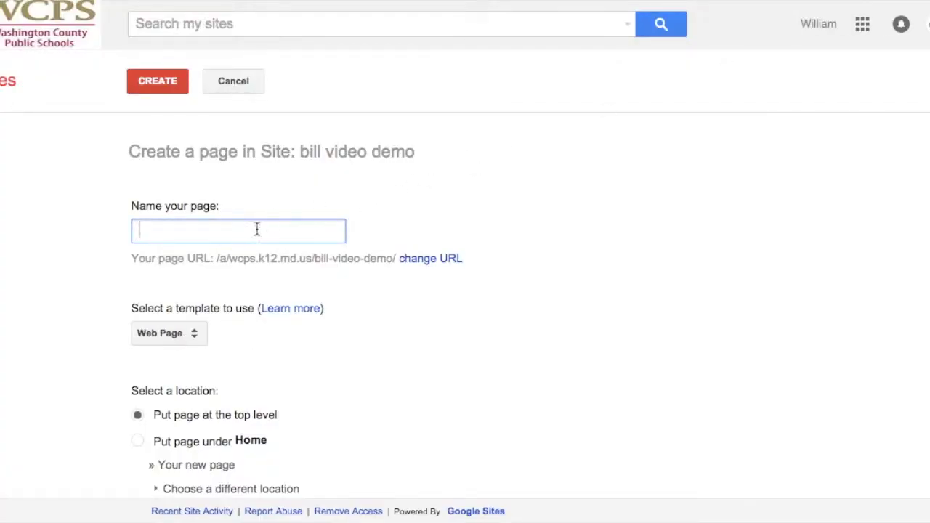
{"action": "type", "text": "Li"}
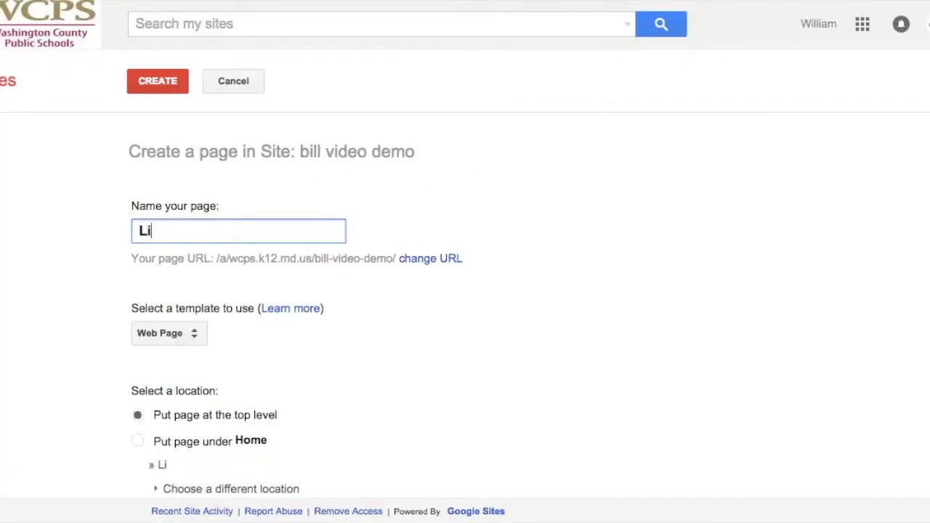
{"action": "type", "text": "st page"}
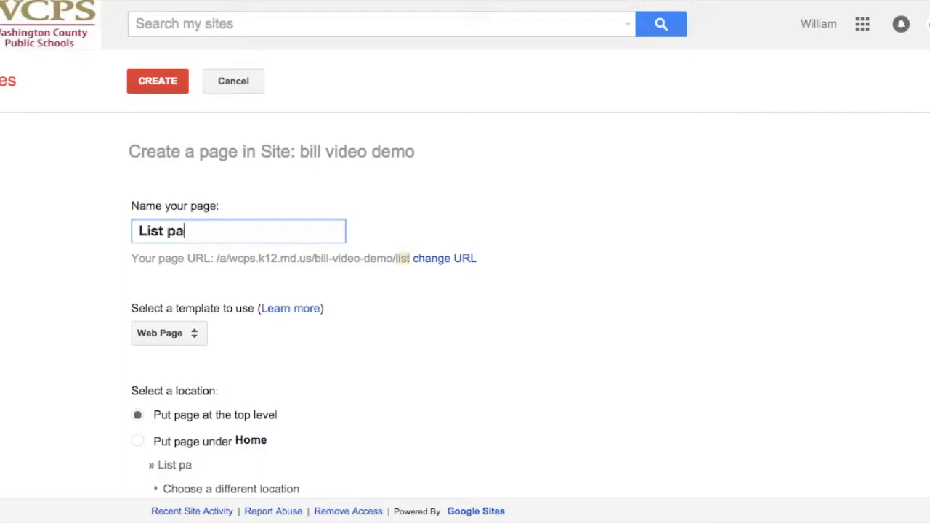
{"action": "left_click", "coordinate": [196, 332]}
{"action": "left_click", "coordinate": [187, 407]}
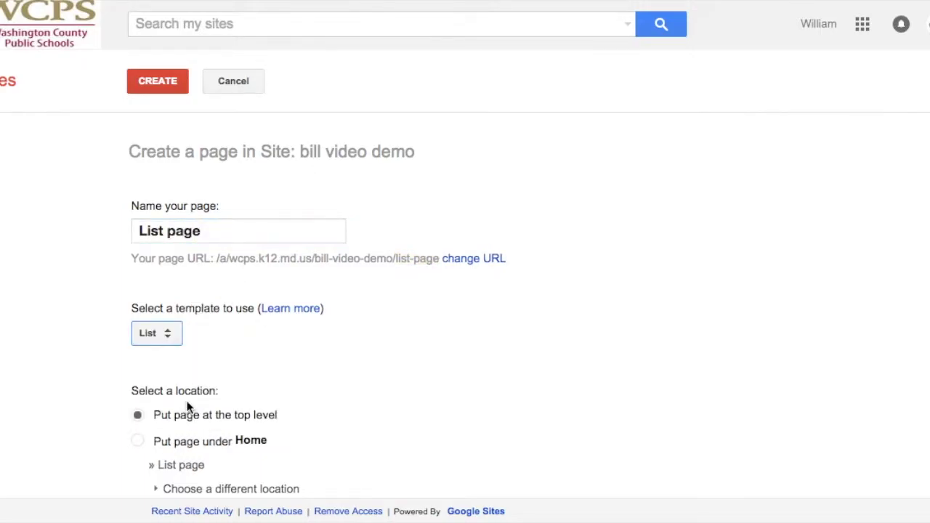
- Place the new page under Home and create it
{"action": "scroll", "coordinate": [187, 407], "scroll_direction": "down", "scroll_amount": 1}
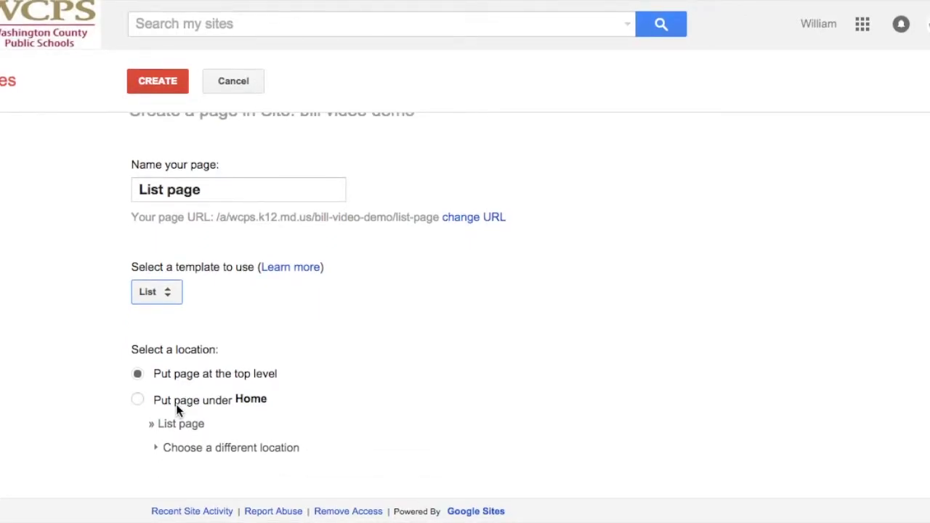
{"action": "left_click", "coordinate": [140, 402]}
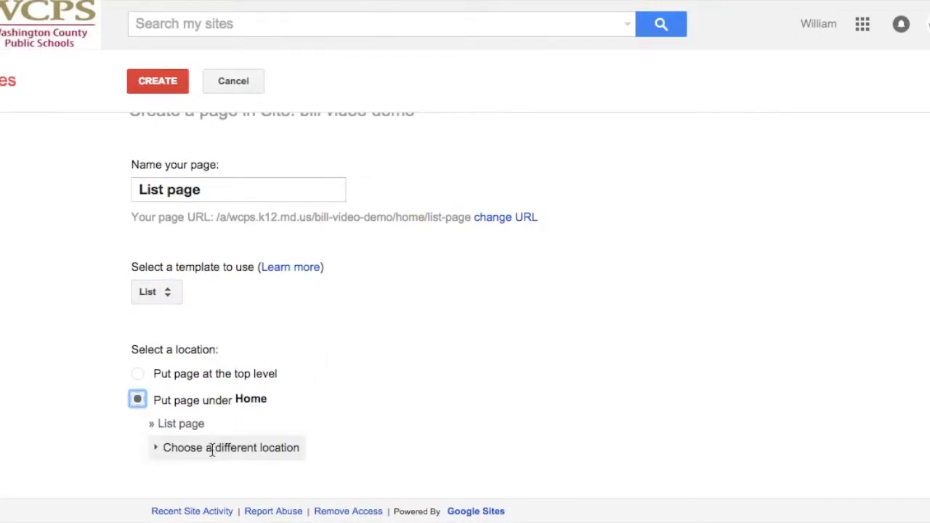
{"action": "left_click", "coordinate": [156, 449]}
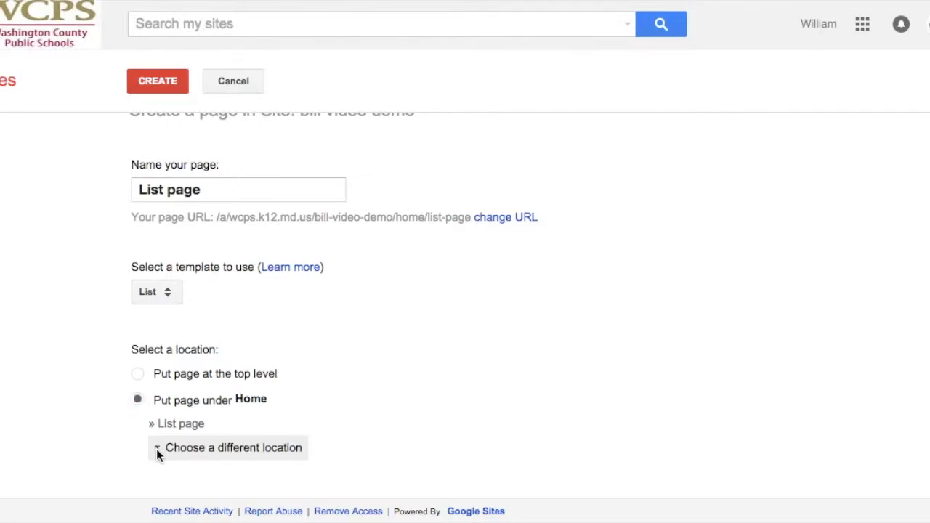
{"action": "scroll", "coordinate": [305, 438], "scroll_direction": "down", "scroll_amount": 3}
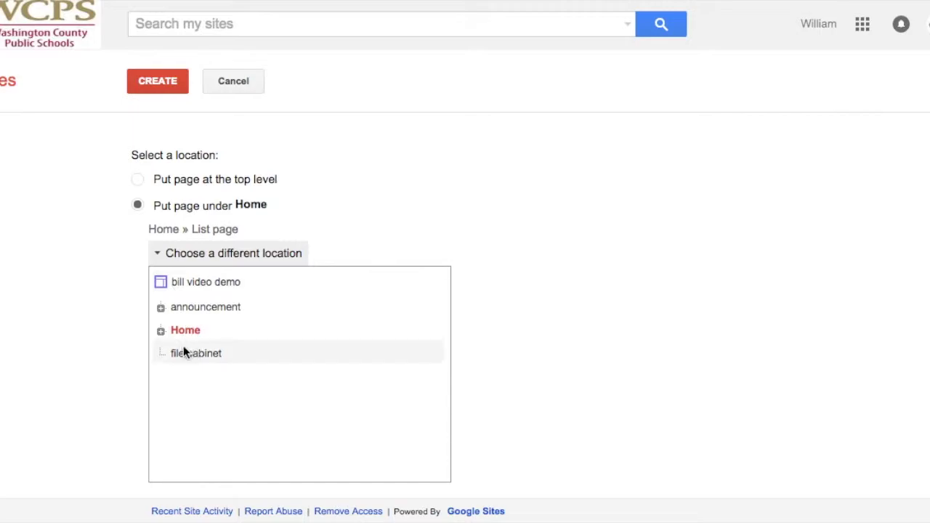
{"action": "scroll", "coordinate": [262, 330], "scroll_direction": "up", "scroll_amount": 1}
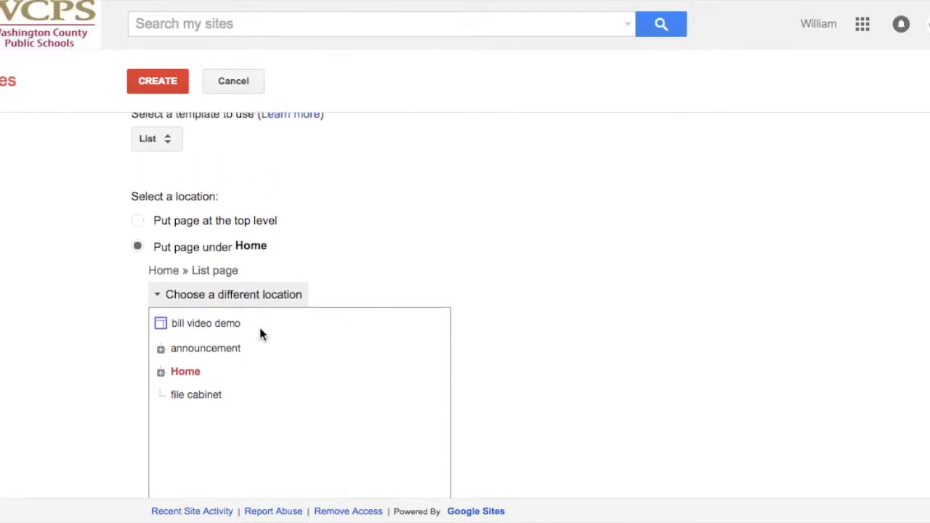
{"action": "scroll", "coordinate": [260, 335], "scroll_direction": "up", "scroll_amount": 3}
{"action": "scroll", "coordinate": [260, 334], "scroll_direction": "down", "scroll_amount": 2}
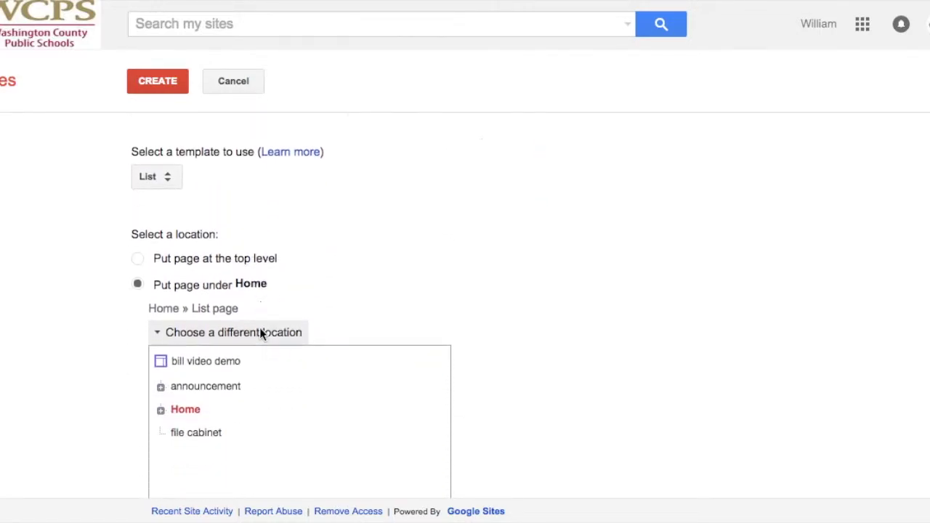
{"action": "scroll", "coordinate": [260, 333], "scroll_direction": "down", "scroll_amount": 3}
{"action": "scroll", "coordinate": [260, 332], "scroll_direction": "up", "scroll_amount": 6}
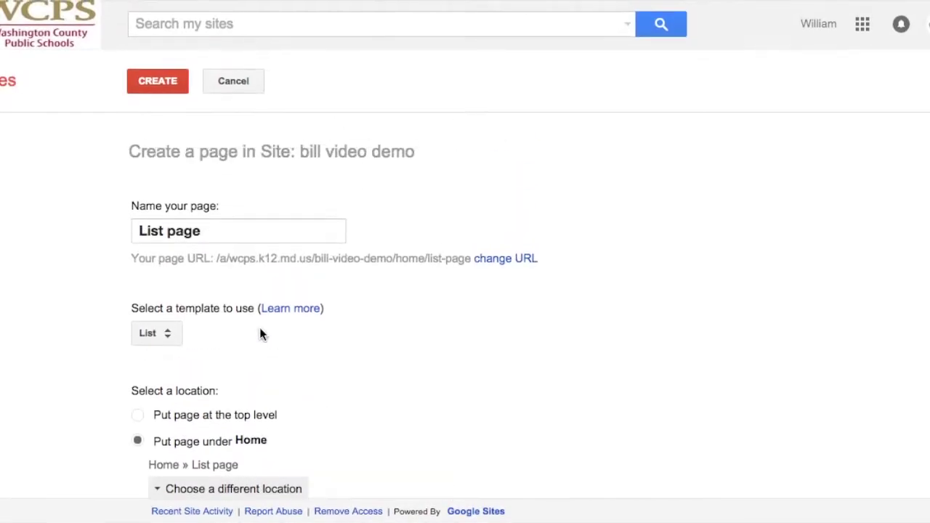
{"action": "left_click", "coordinate": [161, 79]}
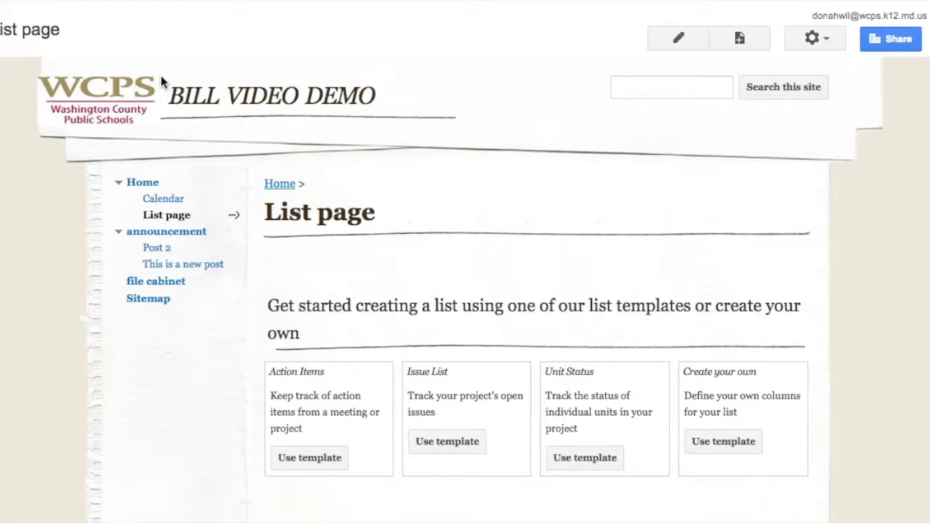
- Start a custom list with the "Create your own" template and name its first column "Video"
{"action": "scroll", "coordinate": [357, 244], "scroll_direction": "down", "scroll_amount": 2}
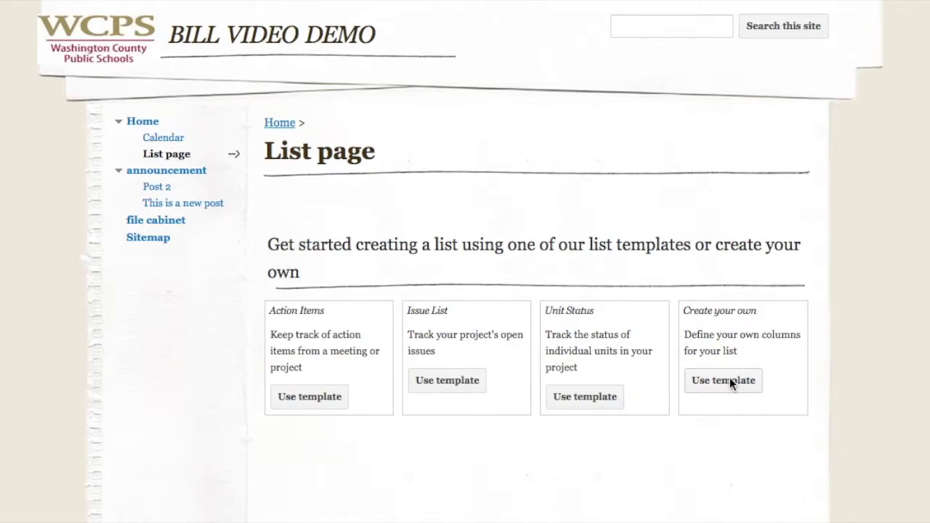
{"action": "left_click", "coordinate": [730, 381]}
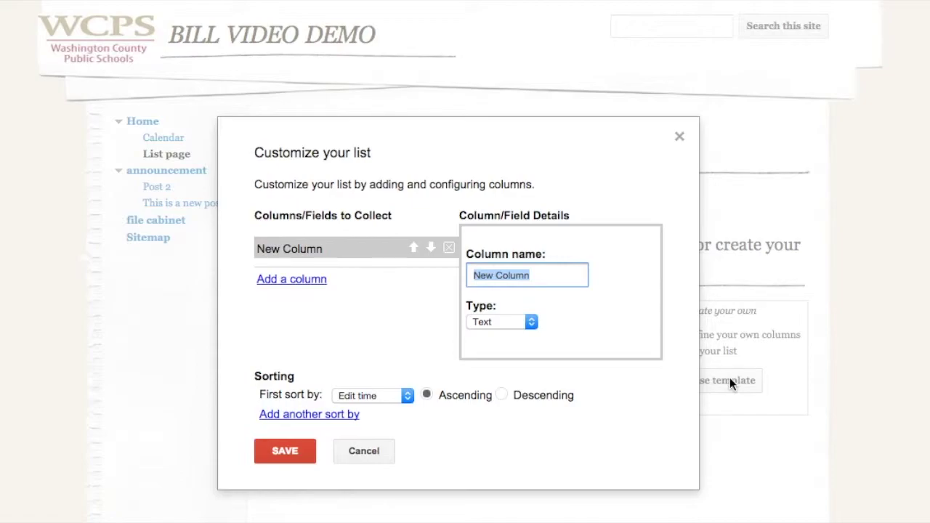
{"action": "type", "text": "Vidoe"}
{"action": "key", "text": "BackSpace"}
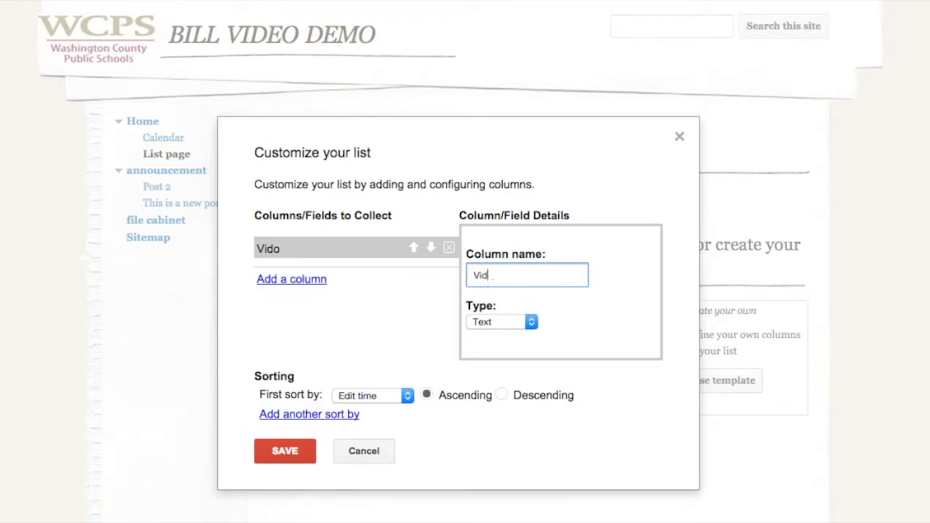
{"action": "type", "text": "o"}
- Add a second column named "video" to the list and save the list setup
{"action": "left_click", "coordinate": [294, 281]}
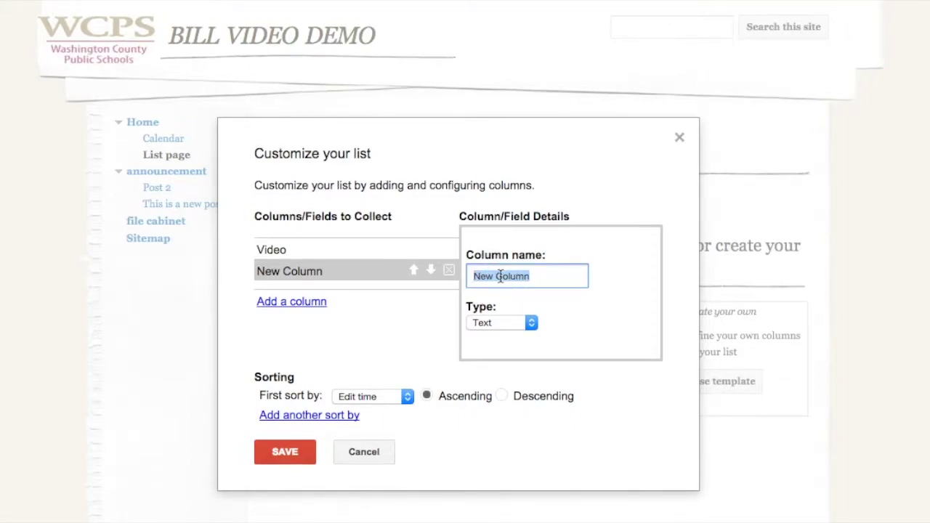
{"action": "type", "text": "vieo"}
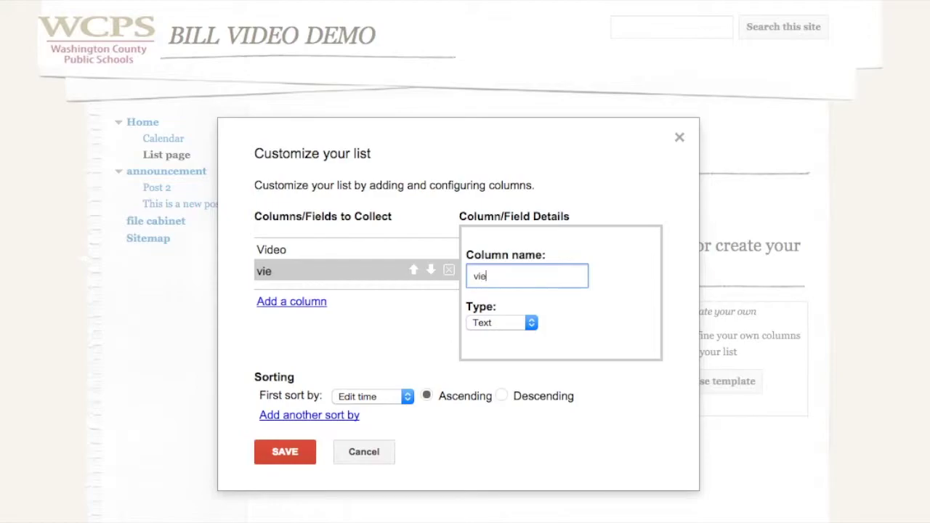
{"action": "key", "text": "BackSpace"}
{"action": "key", "text": "BackSpace"}
{"action": "type", "text": "deo"}
{"action": "left_click", "coordinate": [285, 456]}
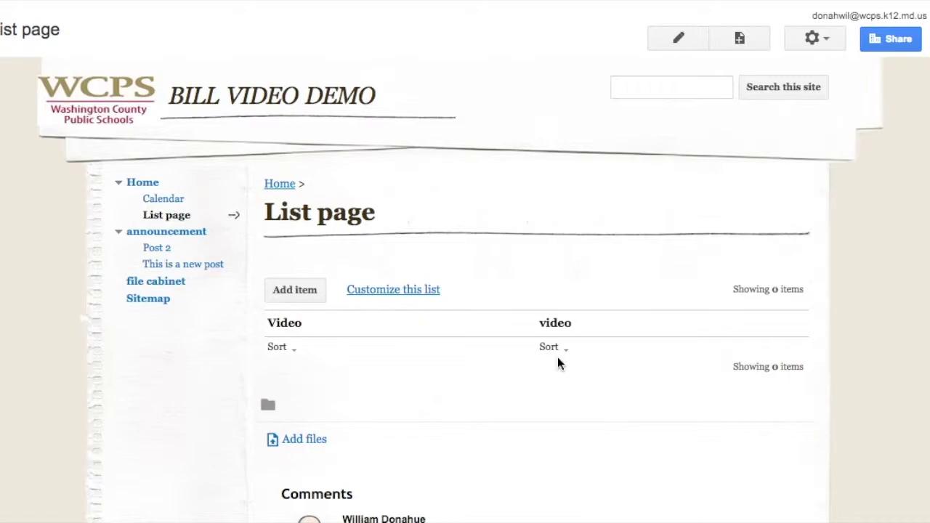
- Customize the list again, rename the second column to "length", and save it
{"action": "left_click", "coordinate": [385, 291]}
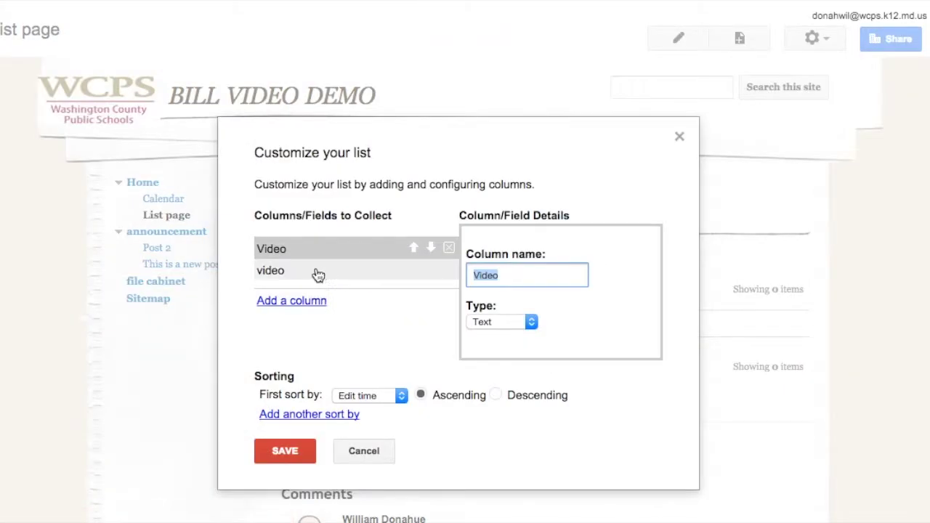
{"action": "left_click", "coordinate": [315, 271]}
{"action": "left_click", "coordinate": [518, 276]}
{"action": "left_click", "coordinate": [387, 273]}
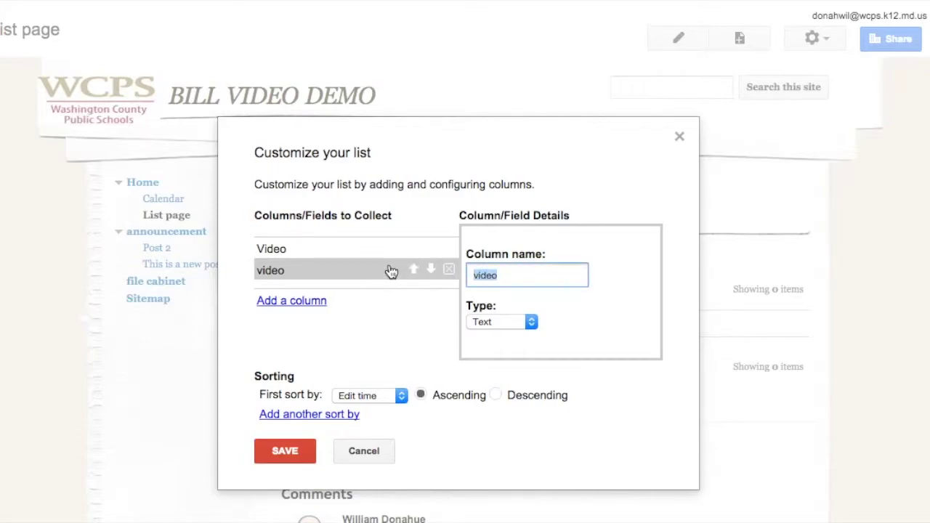
{"action": "type", "text": "length"}
{"action": "left_click", "coordinate": [300, 447]}
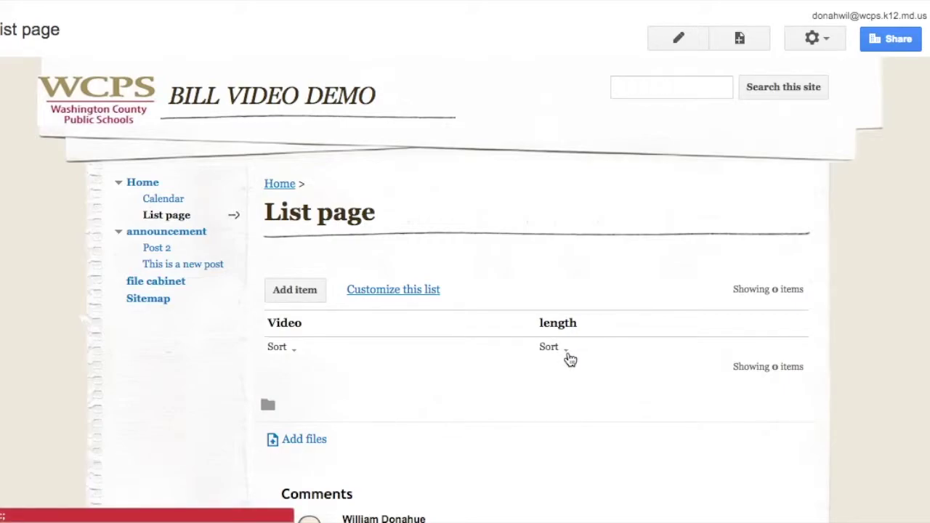
- Add a list item with Video set to "Demo" and length set to "2 minutes", and save it
{"action": "left_click", "coordinate": [295, 290]}
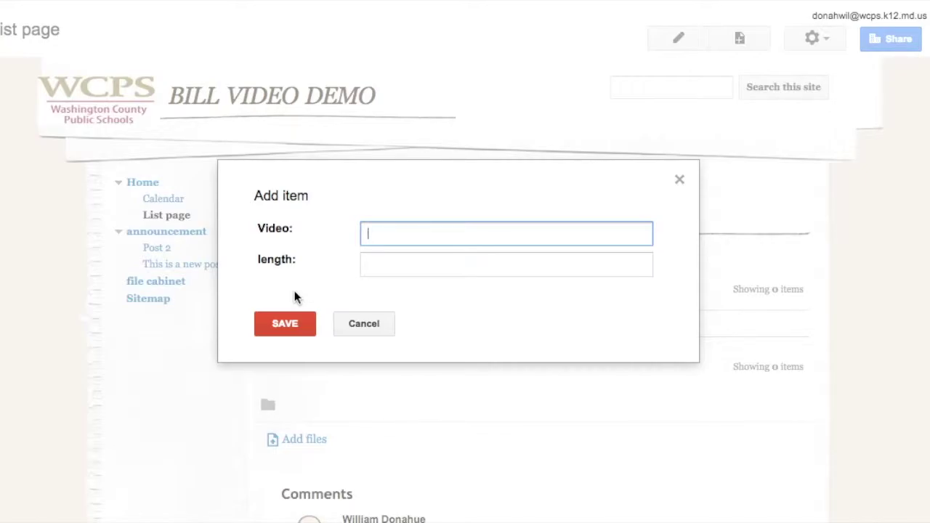
{"action": "type", "text": "Demo"}
{"action": "left_click", "coordinate": [375, 272]}
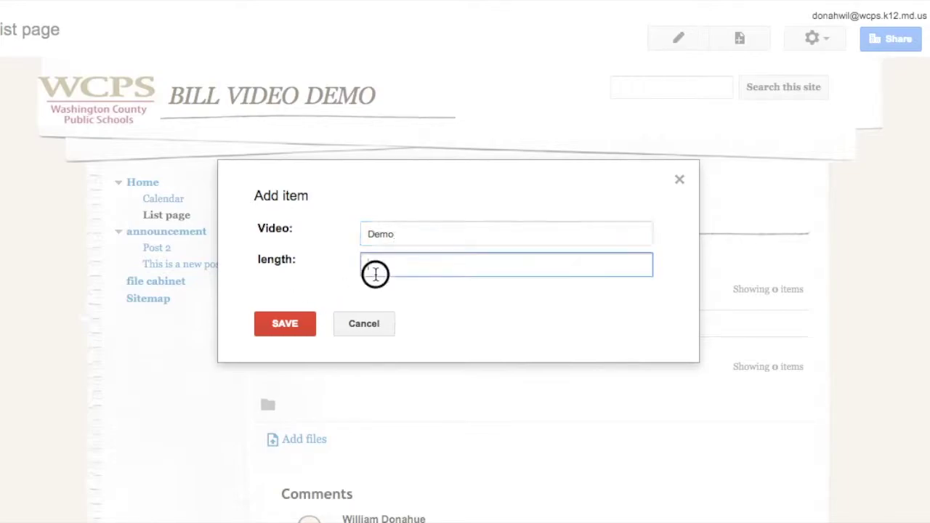
{"action": "type", "text": "2 minutes"}
{"action": "left_click", "coordinate": [290, 324]}
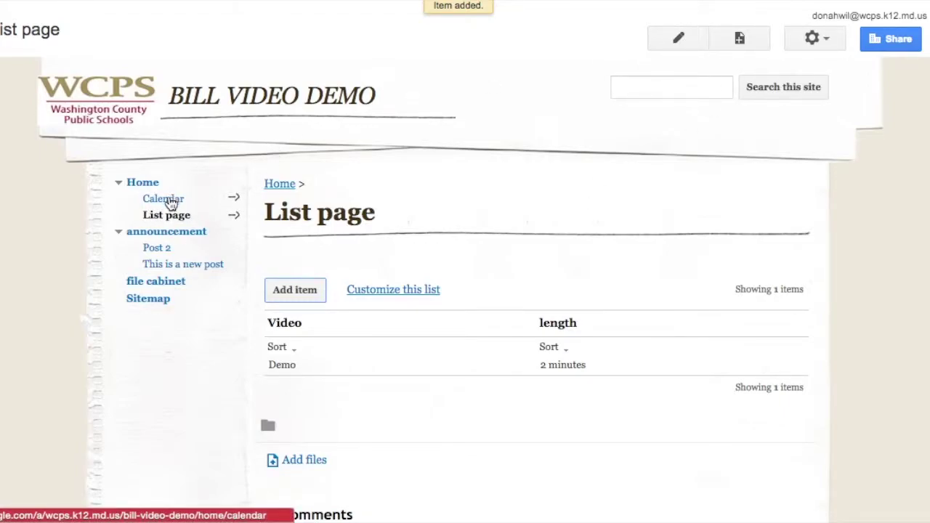
- Open the Post 2 page for editing and start inserting a Recent list items gadget
{"action": "left_click", "coordinate": [161, 250]}
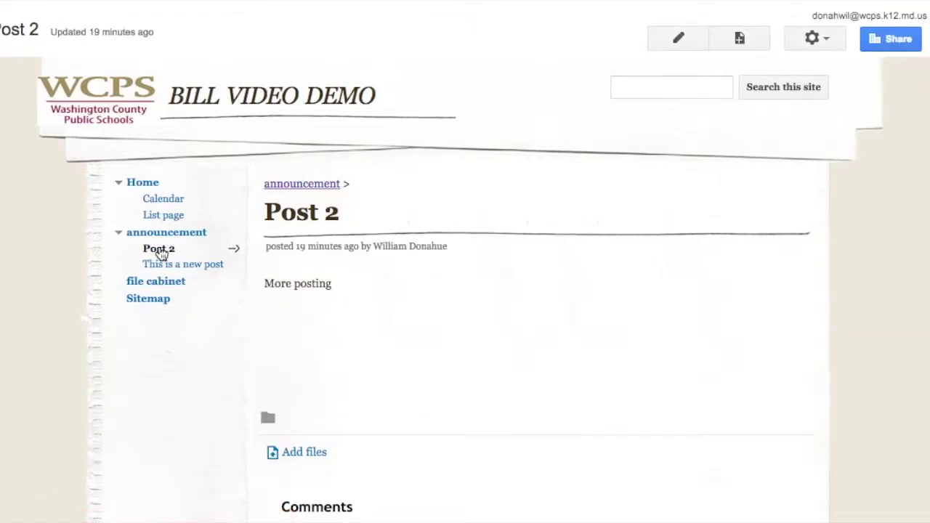
{"action": "left_click", "coordinate": [680, 37]}
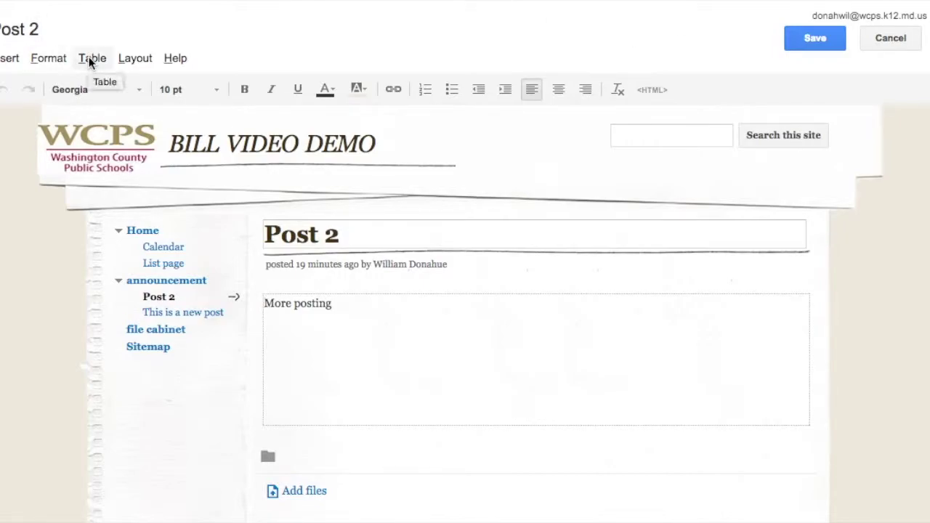
{"action": "left_click", "coordinate": [8, 59]}
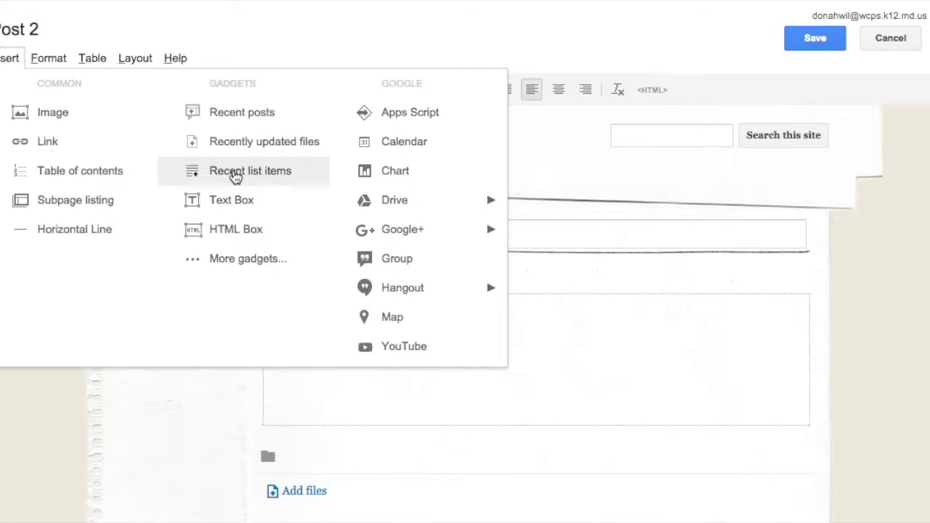
{"action": "left_click", "coordinate": [235, 173]}
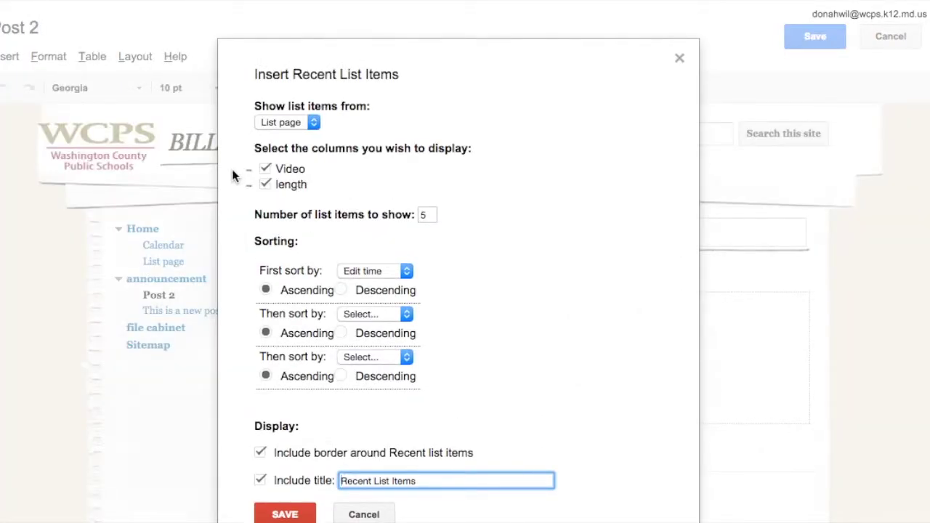